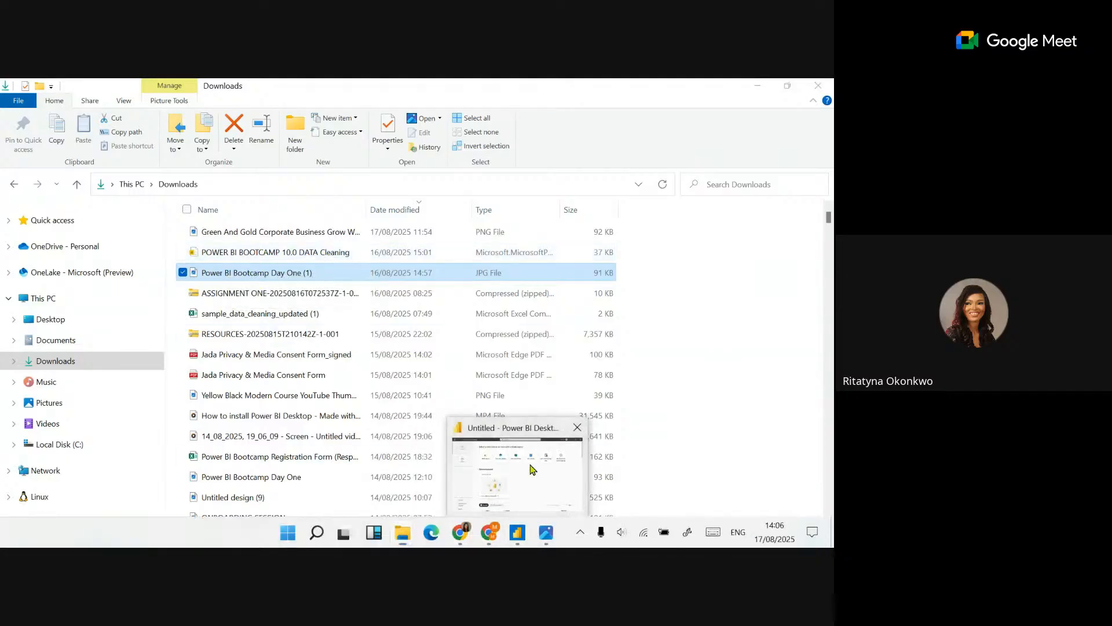
# - Switch to Power BI Desktop and open the recent report POWER BI BOOTCAMP 10.0 DATA Cleaning.pbix
pyautogui.click(518, 536)
pyautogui.scroll(-4, 728, 224)
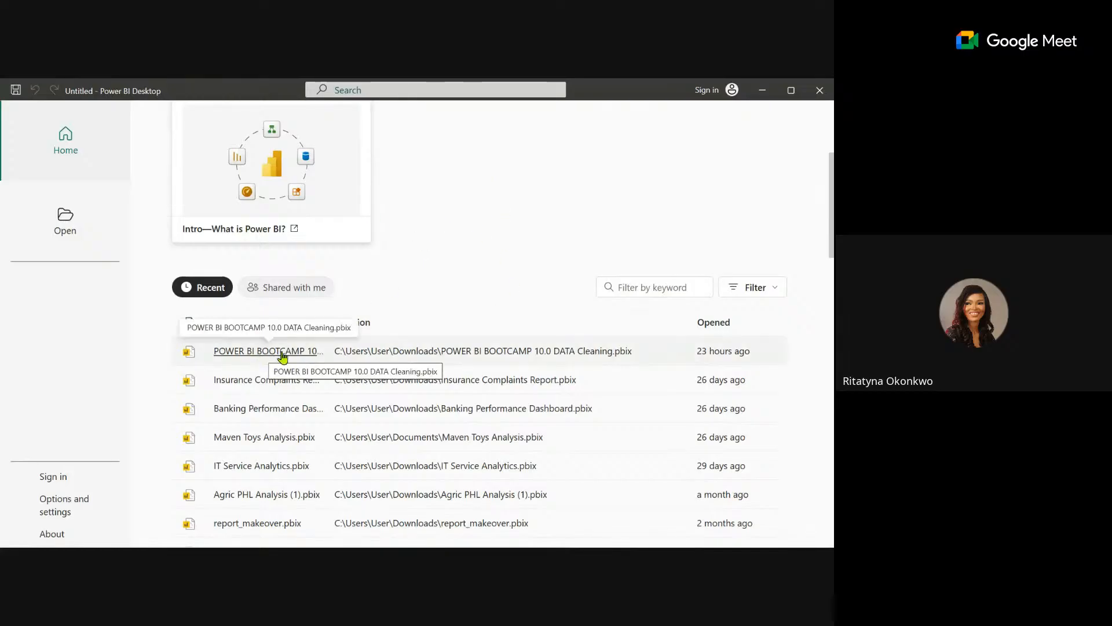
pyautogui.click(244, 357)
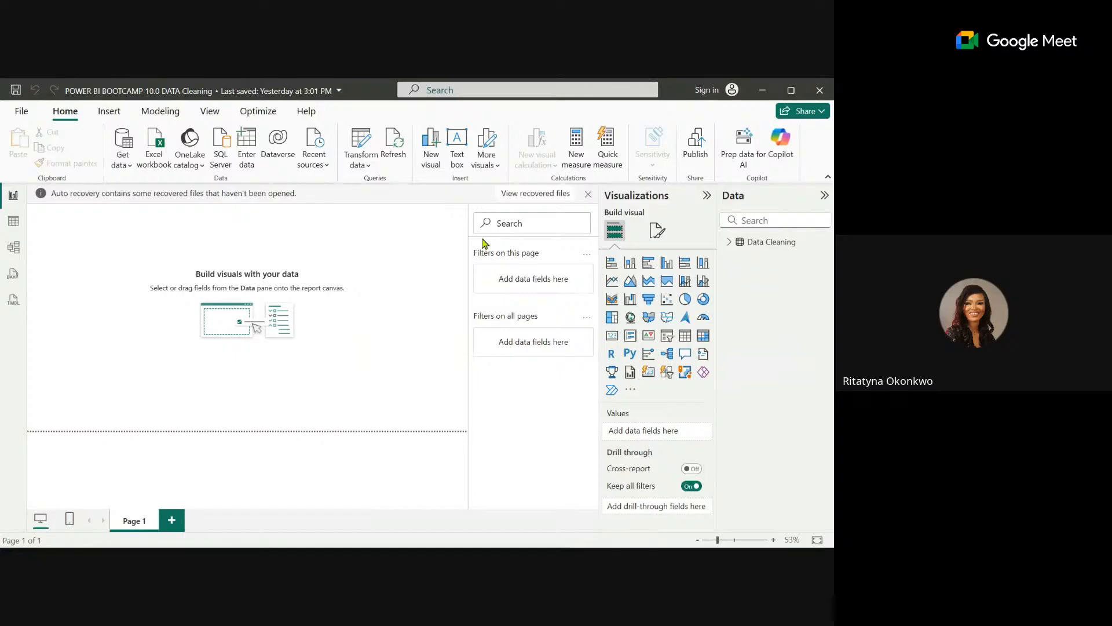
# - Dismiss the auto-recovery notice about unopened recovered files and confirm how those files are handled
pyautogui.click(588, 193)
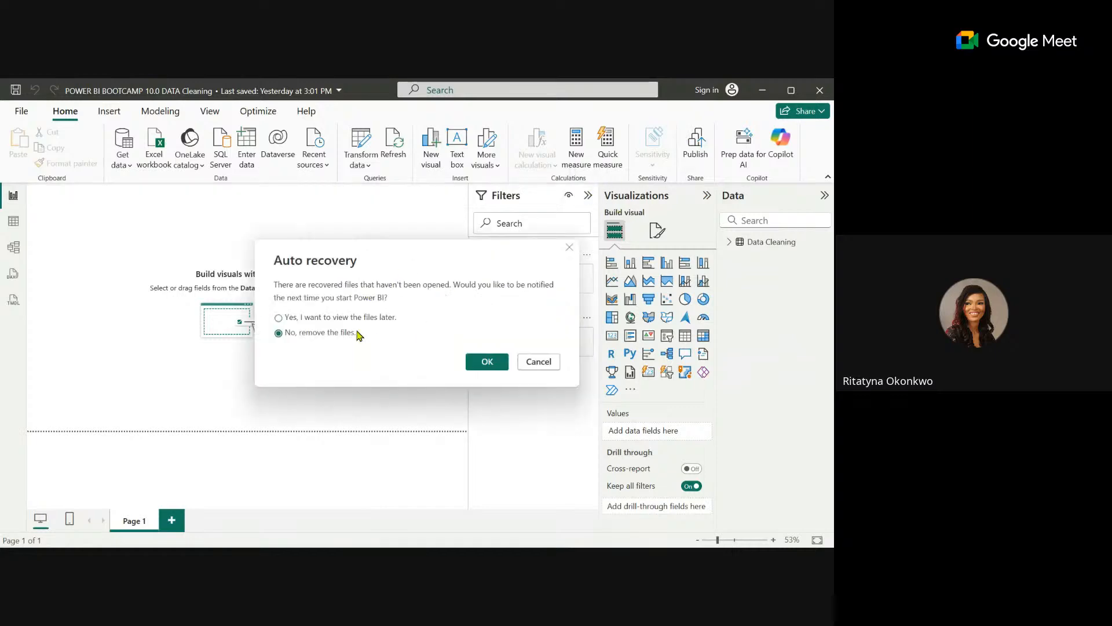
pyautogui.click(351, 321)
pyautogui.click(487, 361)
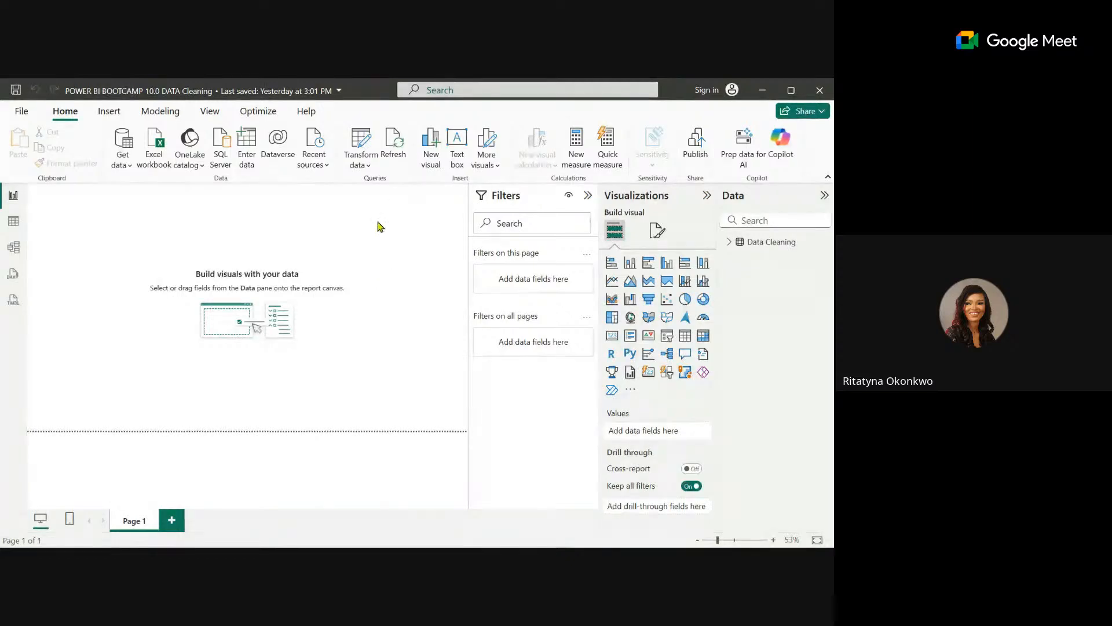
# - Open the Data Cleaning query in Power Query Editor through Transform data and refresh its outdated preview
pyautogui.click(362, 149)
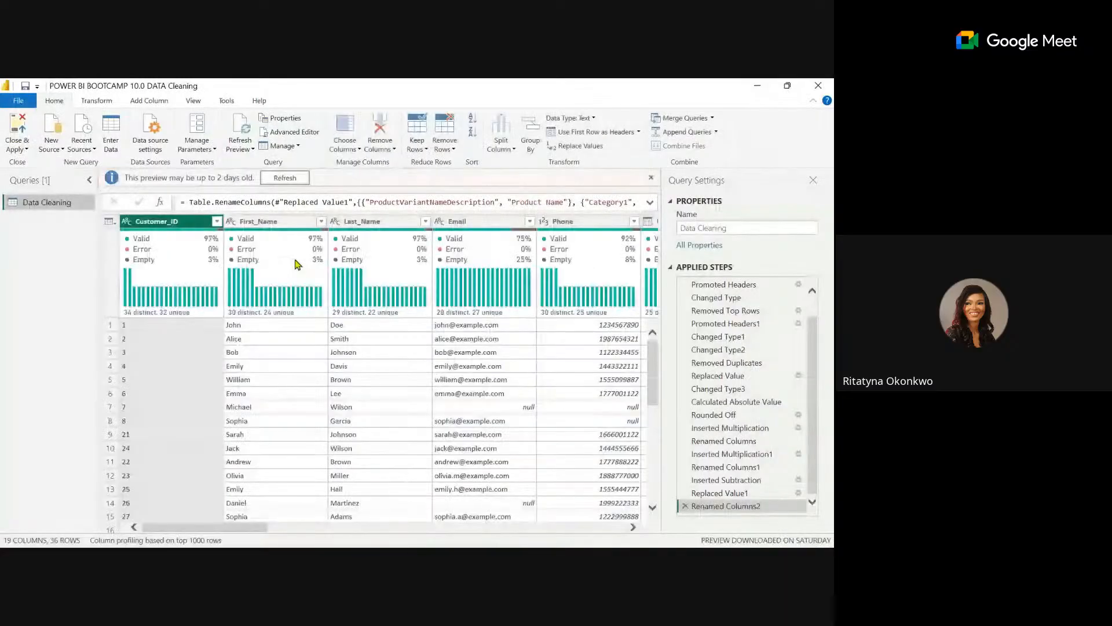
pyautogui.click(302, 181)
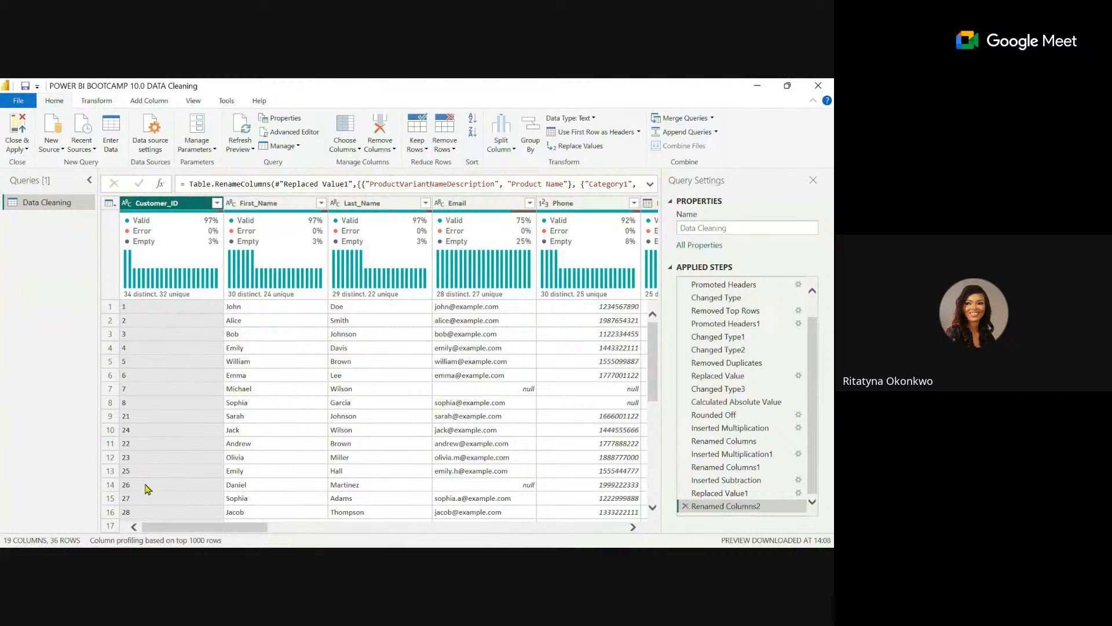
# - Review the data quality profiles of the Data Cleaning table's columns from Customer_ID through Subtraction
pyautogui.moveTo(199, 527); pyautogui.dragTo(202, 528)
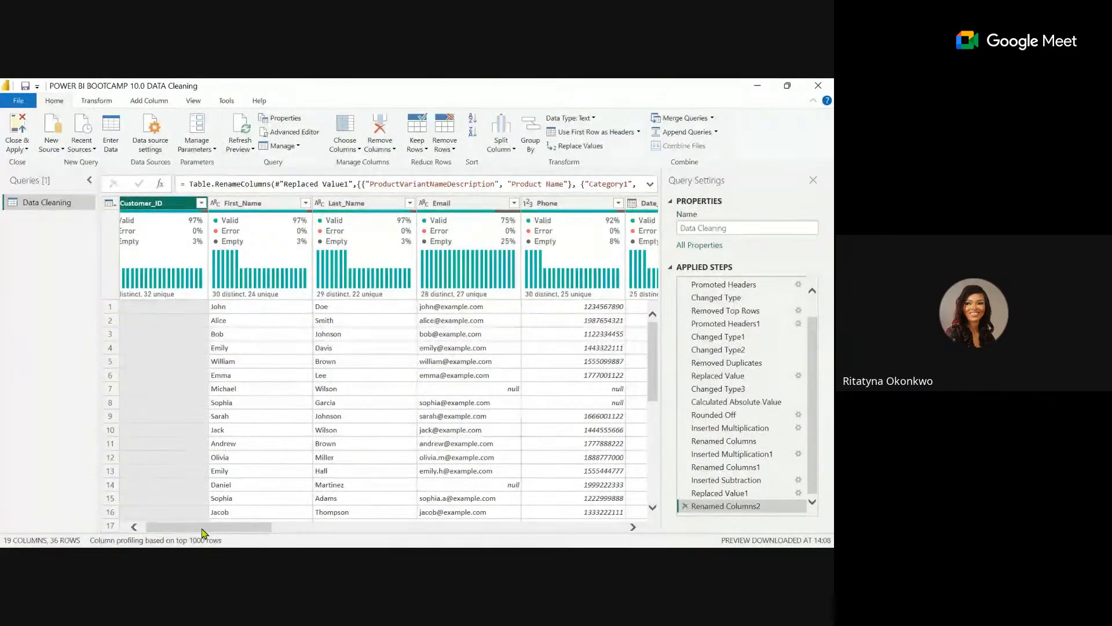
pyautogui.moveTo(203, 532); pyautogui.dragTo(494, 533)
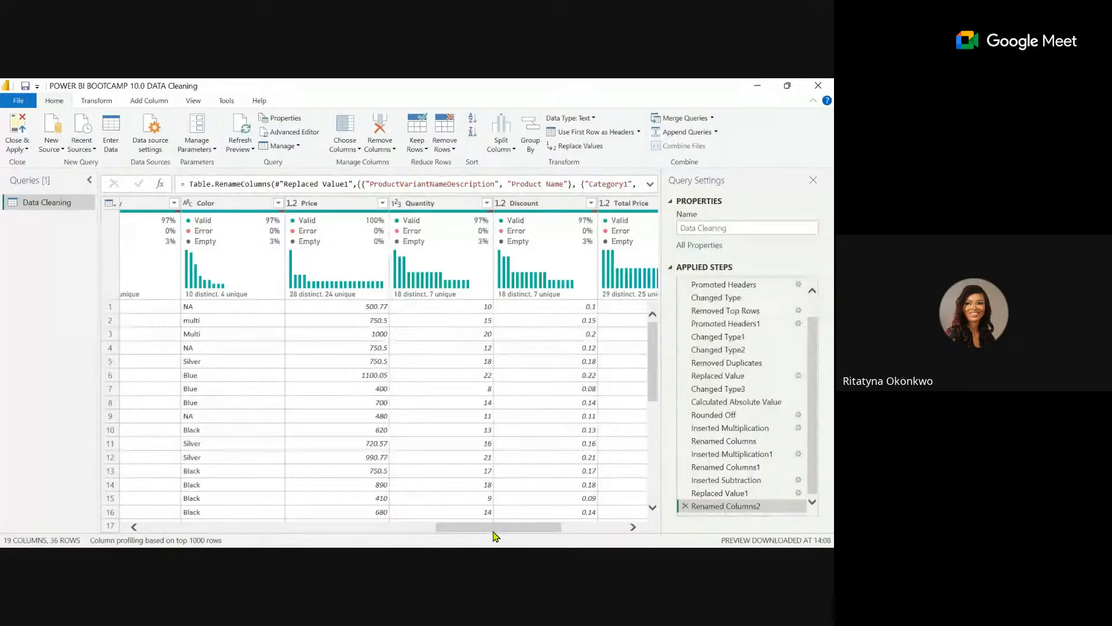
pyautogui.moveTo(495, 536); pyautogui.dragTo(623, 531)
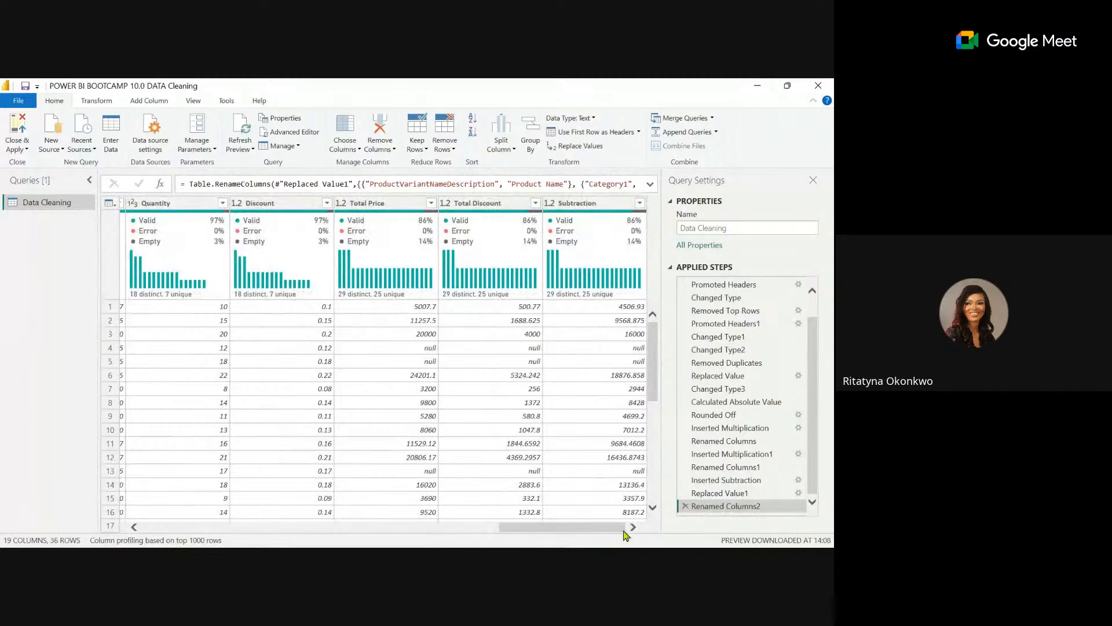
pyautogui.moveTo(582, 534); pyautogui.dragTo(276, 528)
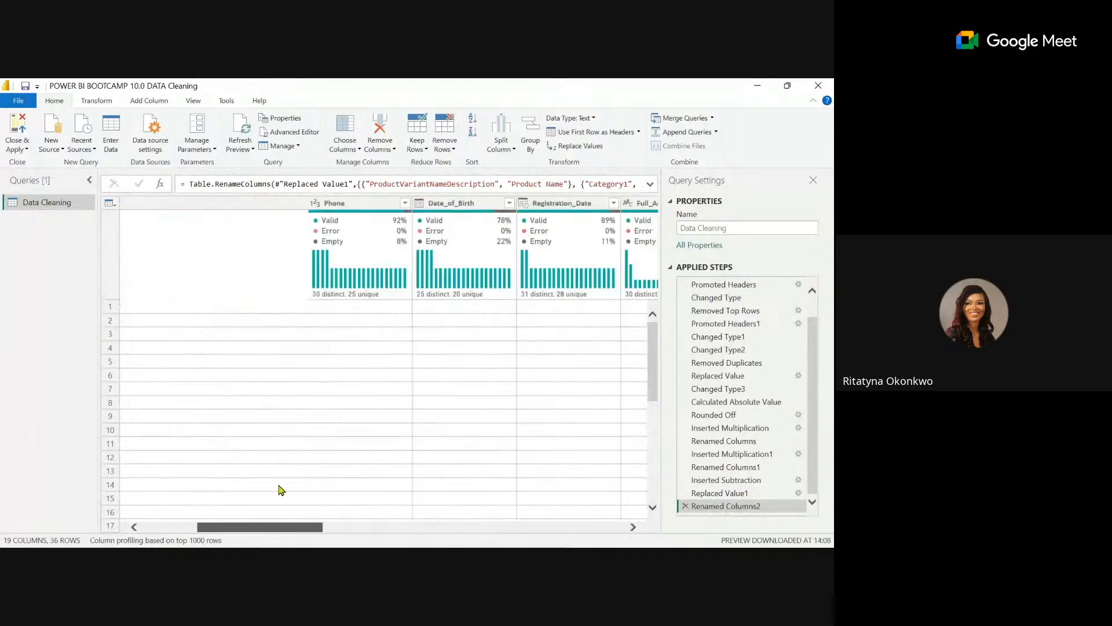
pyautogui.moveTo(281, 490); pyautogui.dragTo(129, 506)
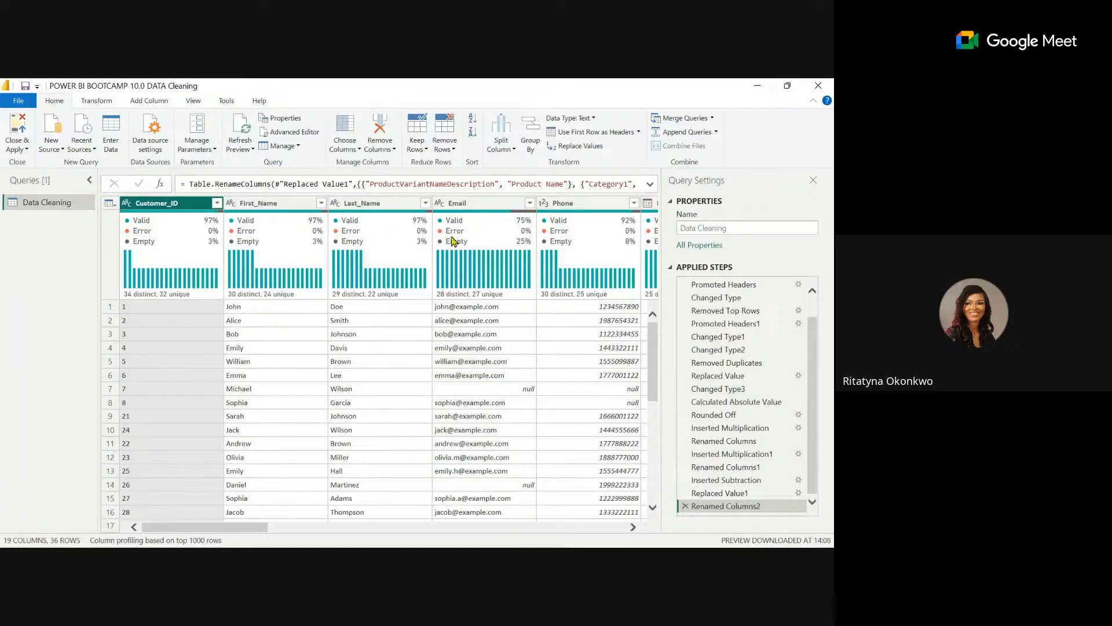
pyautogui.moveTo(453, 241)
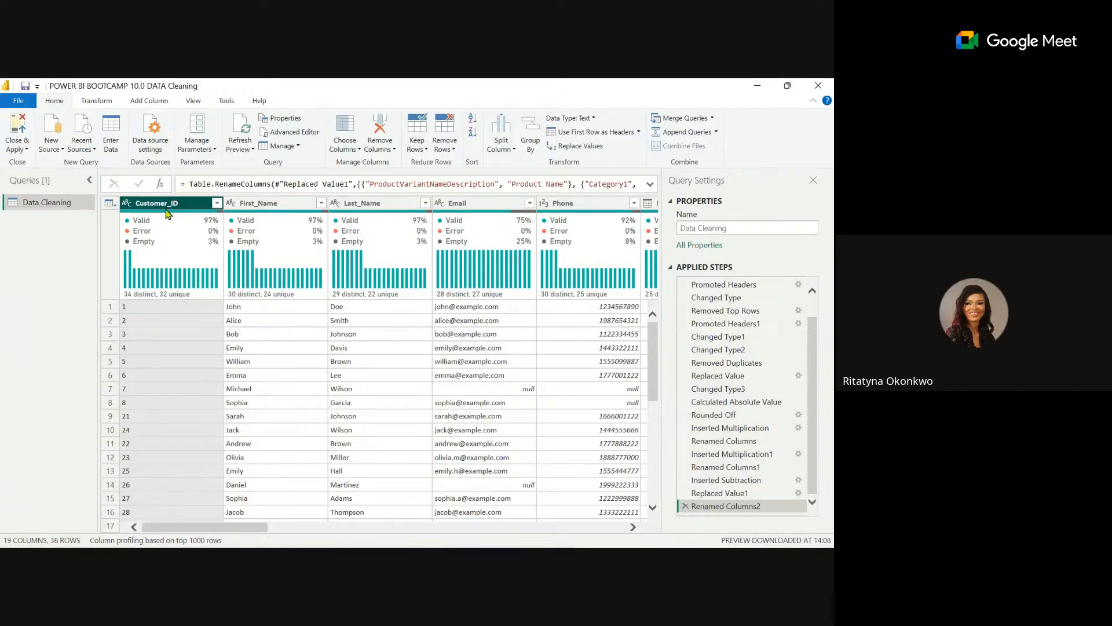
# - Try to filter the null entries out of the Customer_ID column
pyautogui.click(217, 204)
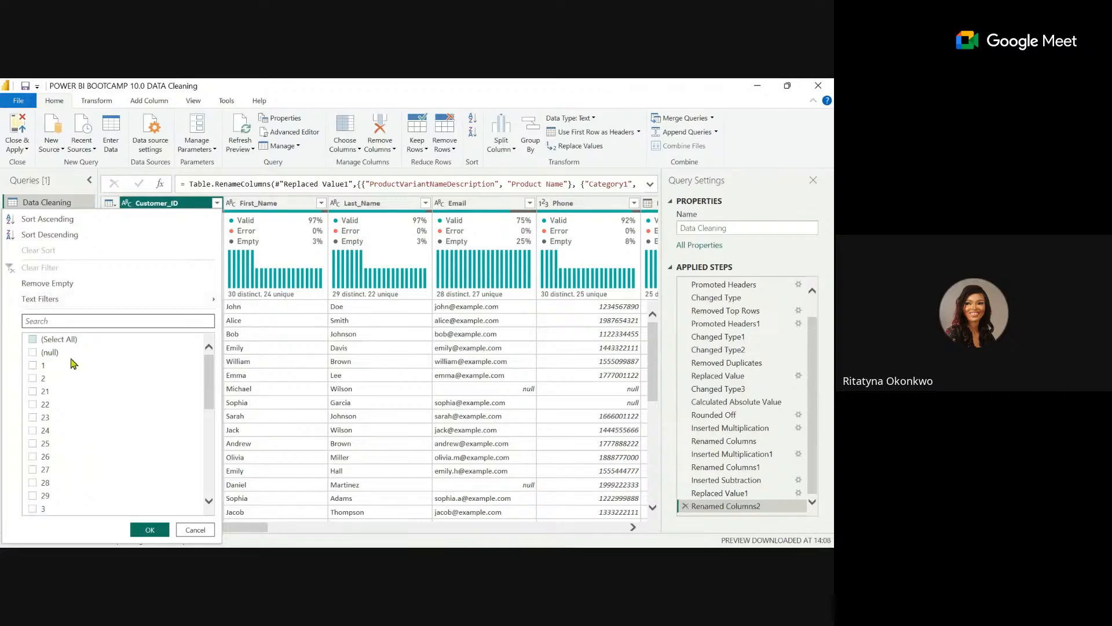
pyautogui.click(35, 341)
pyautogui.click(37, 341)
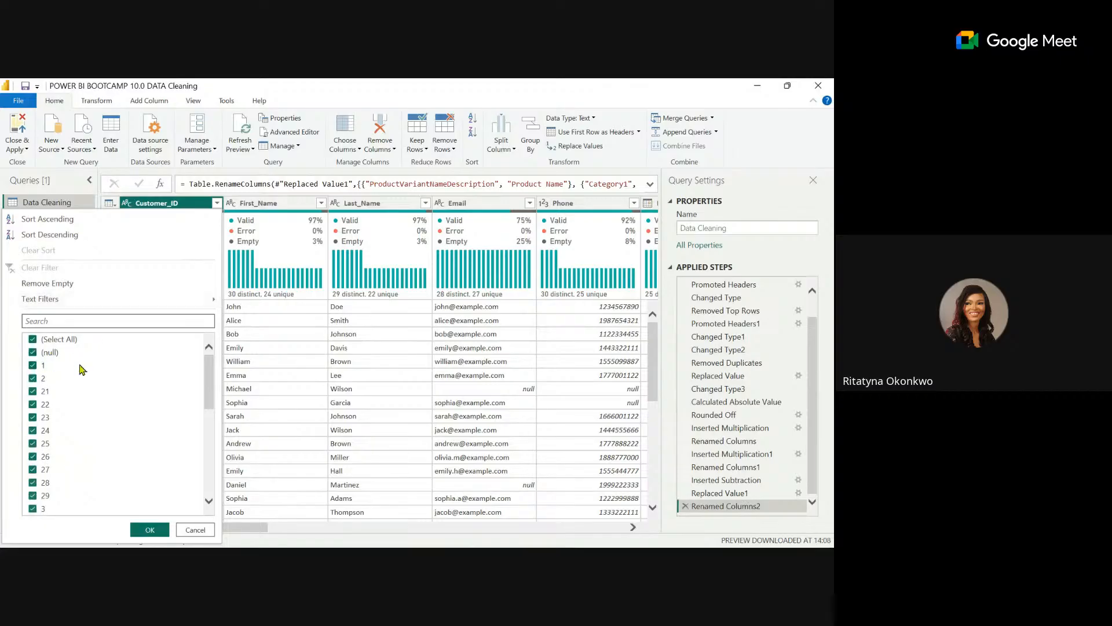
pyautogui.click(46, 356)
pyautogui.click(152, 530)
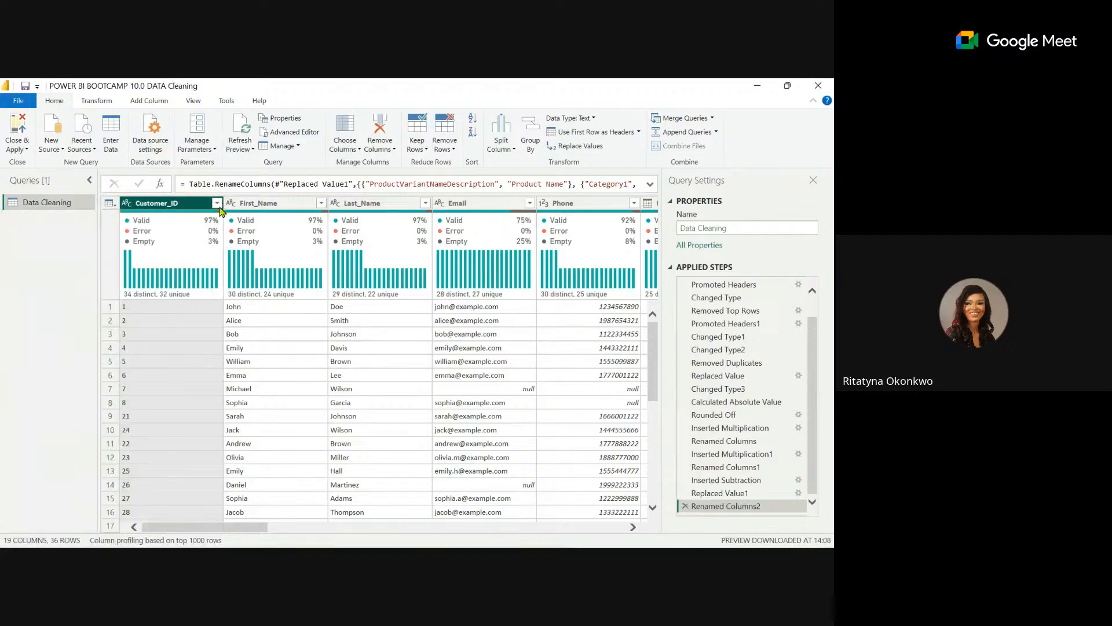
# - Filter the Customer_ID column to exclude rows whose value is null
pyautogui.click(218, 203)
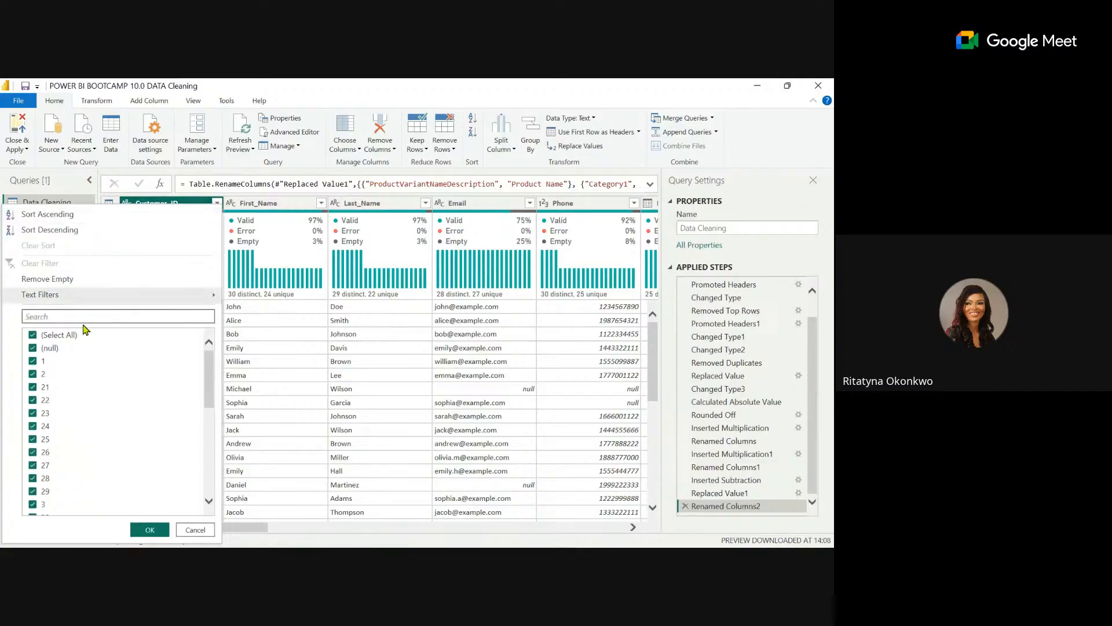
pyautogui.click(32, 348)
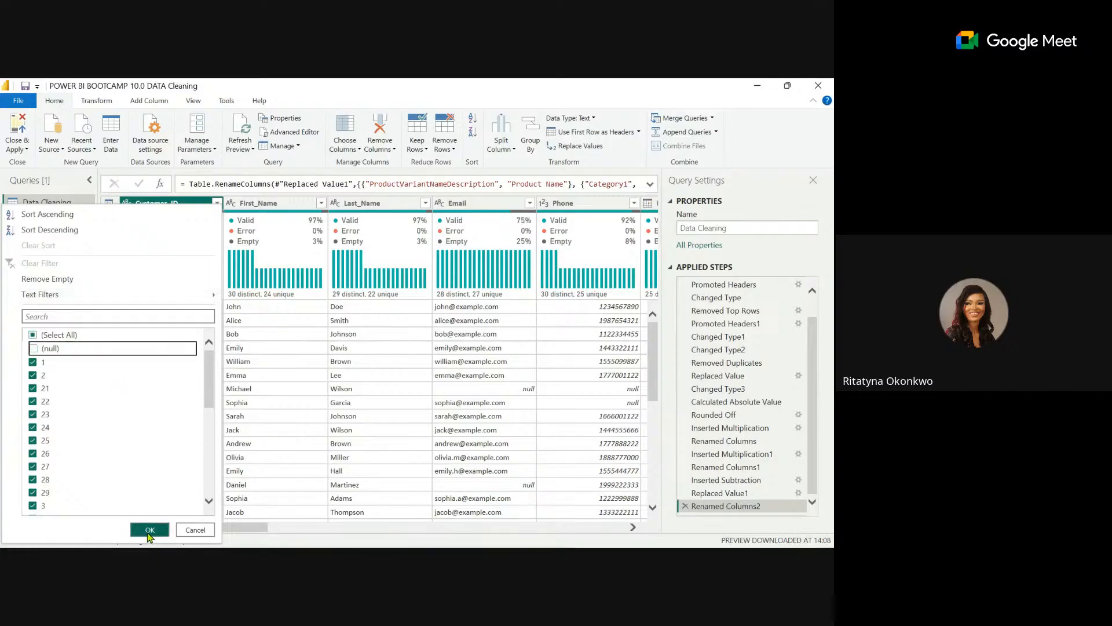
pyautogui.click(149, 530)
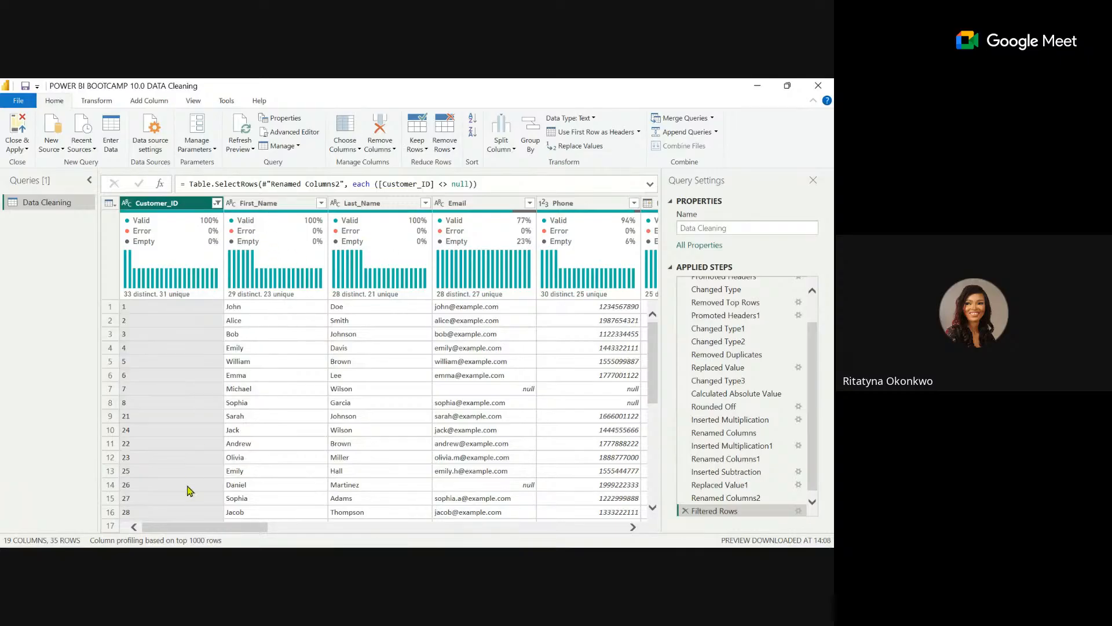
# - Replace the null values in the Email column with Unknown
pyautogui.moveTo(223, 528)
pyautogui.mouseDown()
pyautogui.moveTo(295, 545)
pyautogui.moveTo(229, 532)
pyautogui.mouseUp()
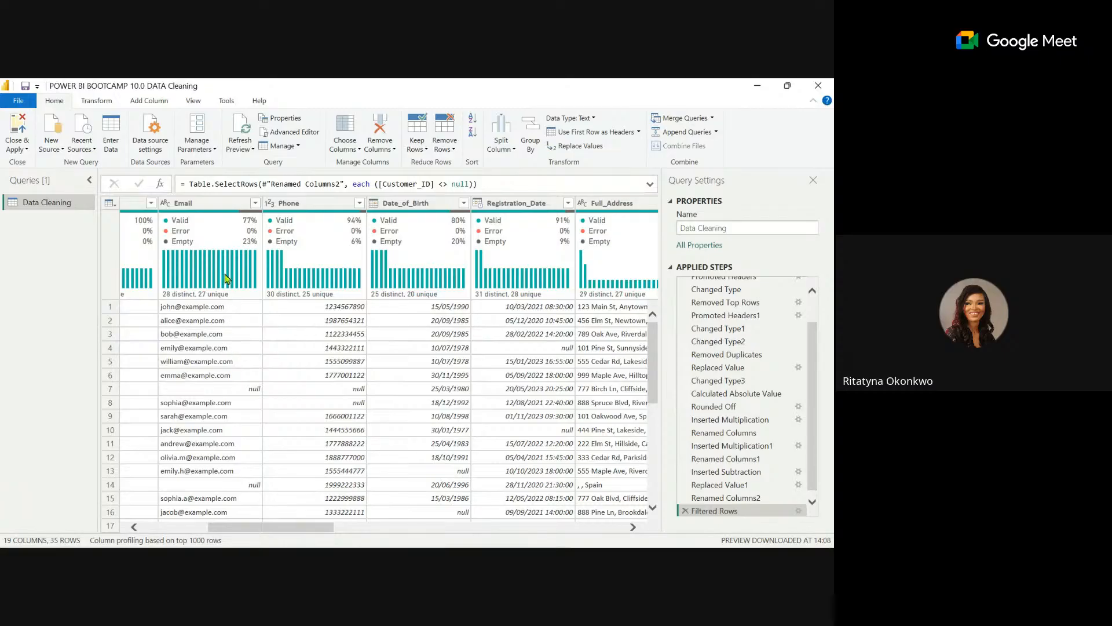
pyautogui.moveTo(231, 256)
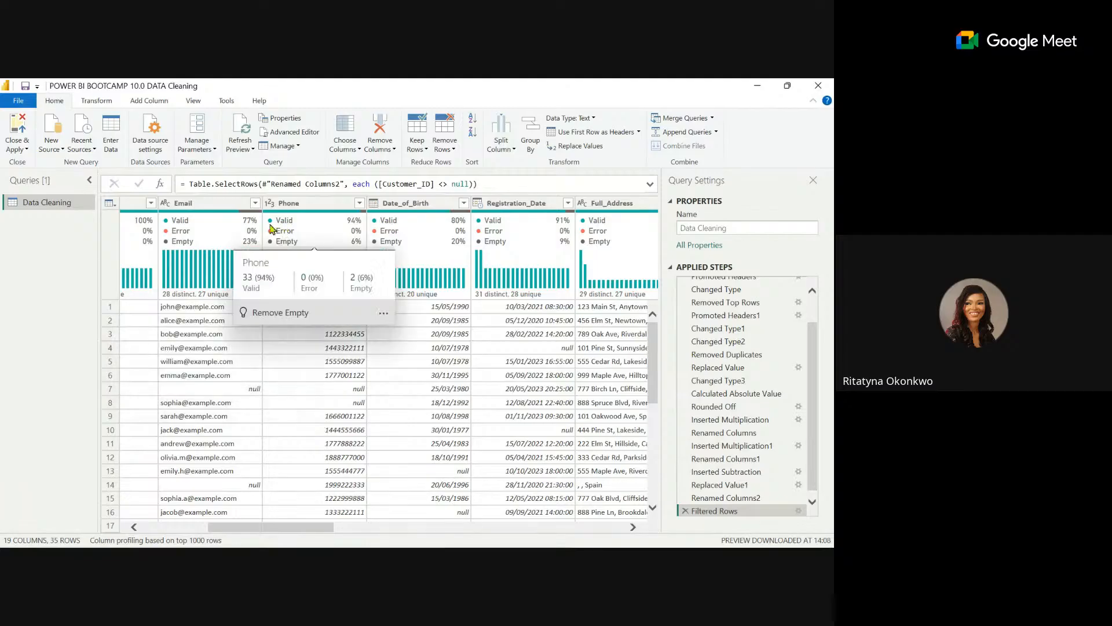
pyautogui.click(217, 209)
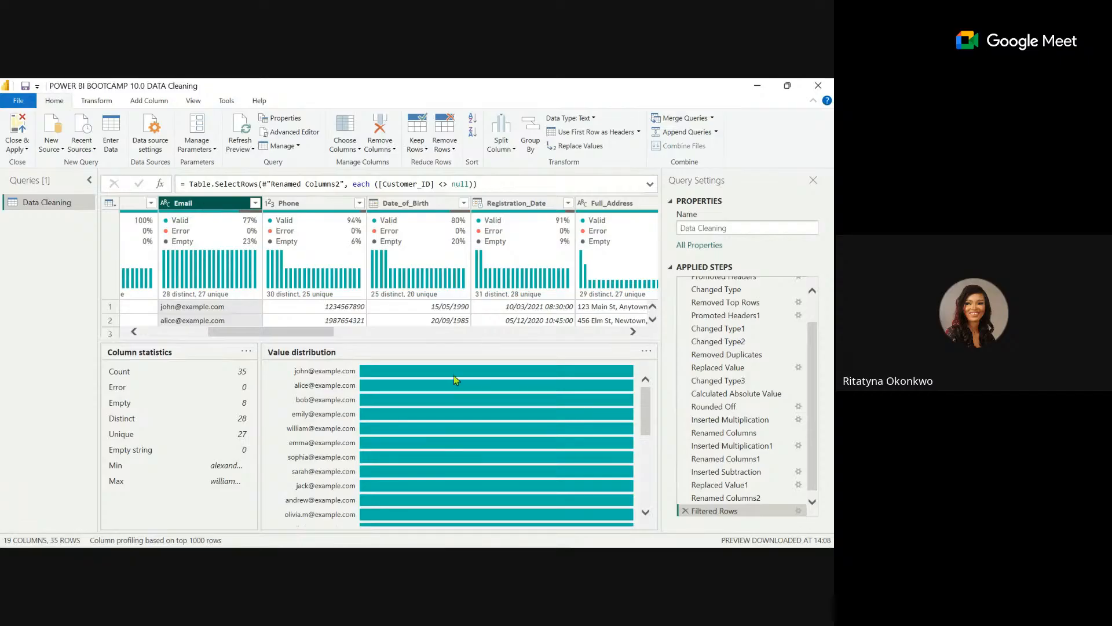
pyautogui.moveTo(398, 340); pyautogui.dragTo(400, 489)
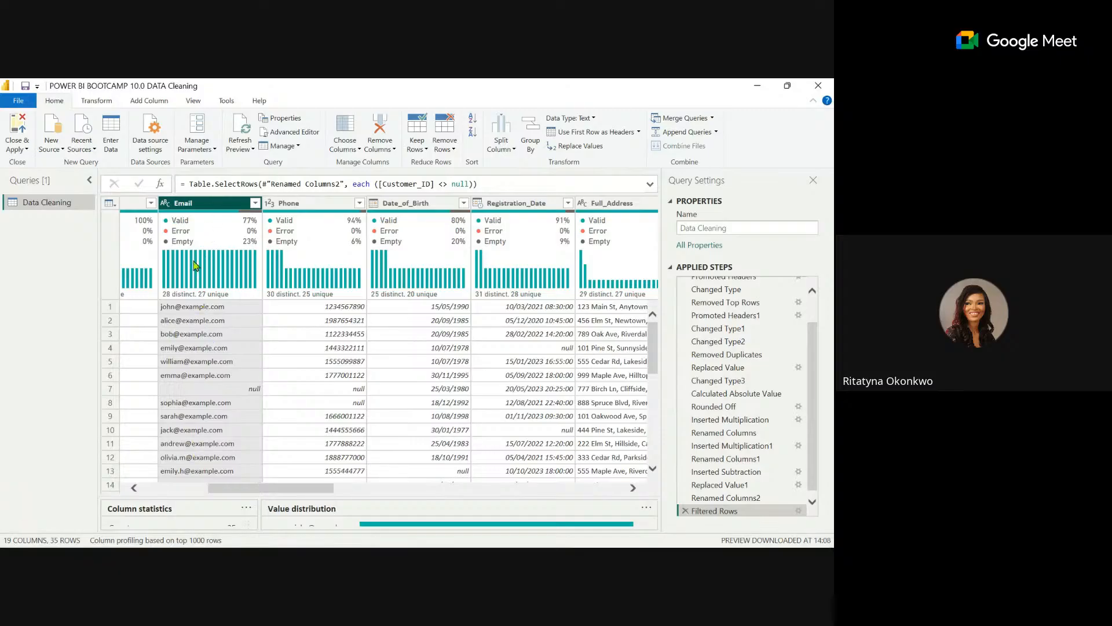
pyautogui.rightClick(206, 208)
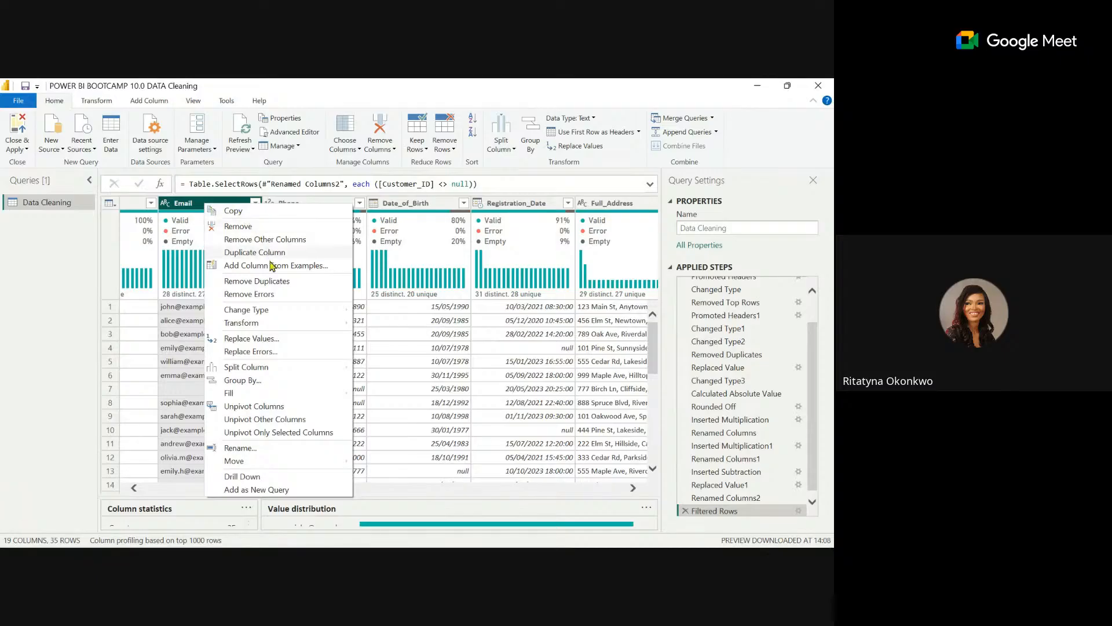
pyautogui.click(259, 341)
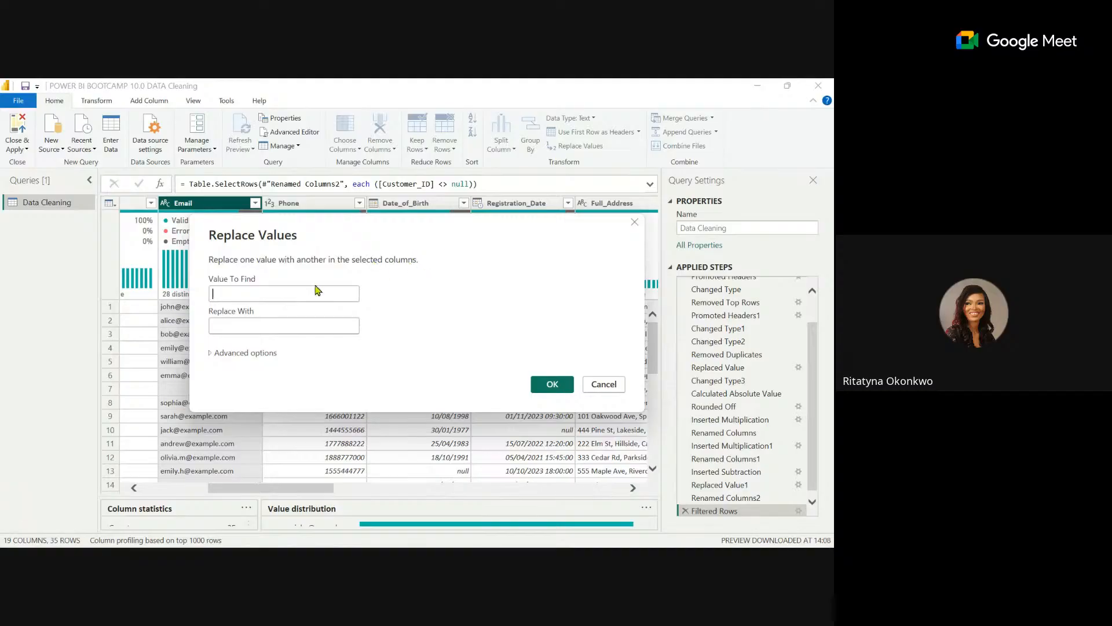
pyautogui.click(251, 295)
pyautogui.write('null')
pyautogui.click(235, 326)
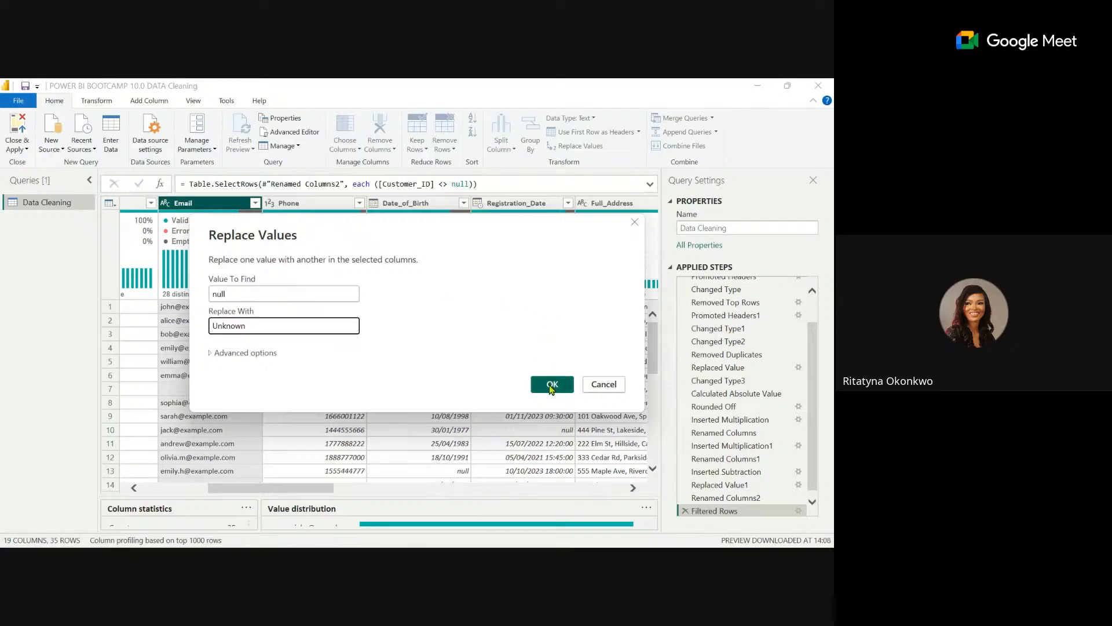
pyautogui.click(552, 385)
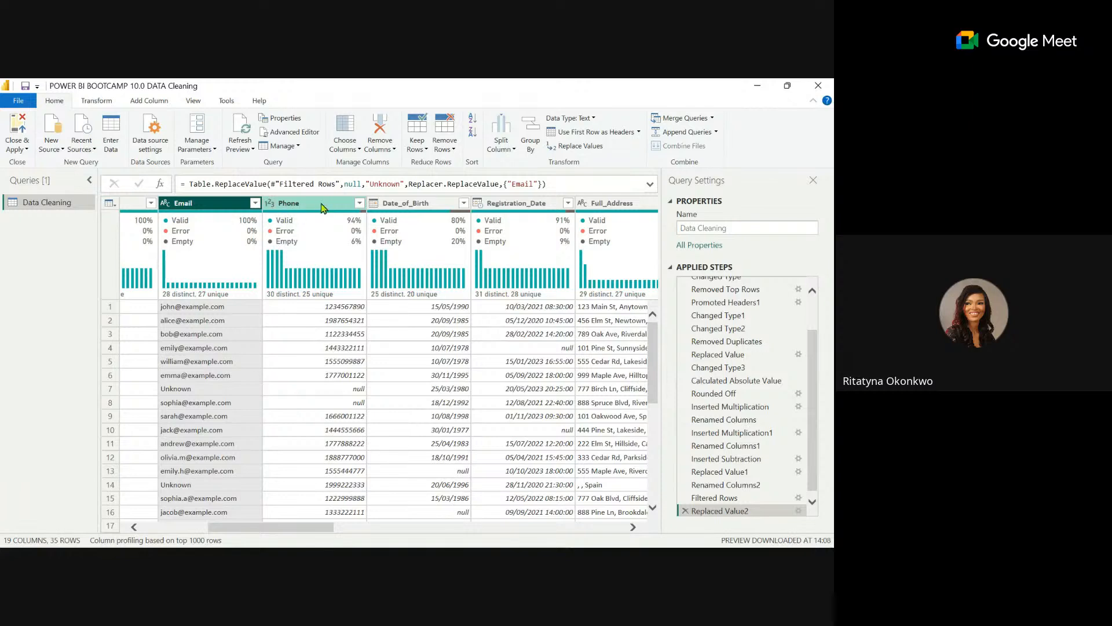
# - Change the data type of the Phone column to Text
pyautogui.click(271, 205)
pyautogui.click(291, 206)
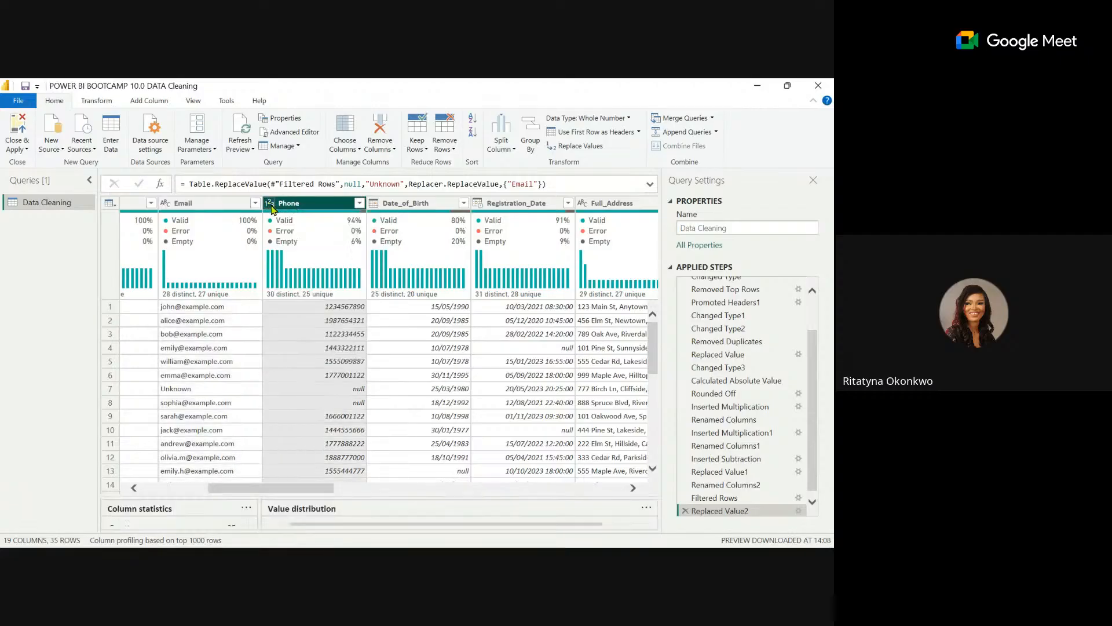
pyautogui.click(271, 207)
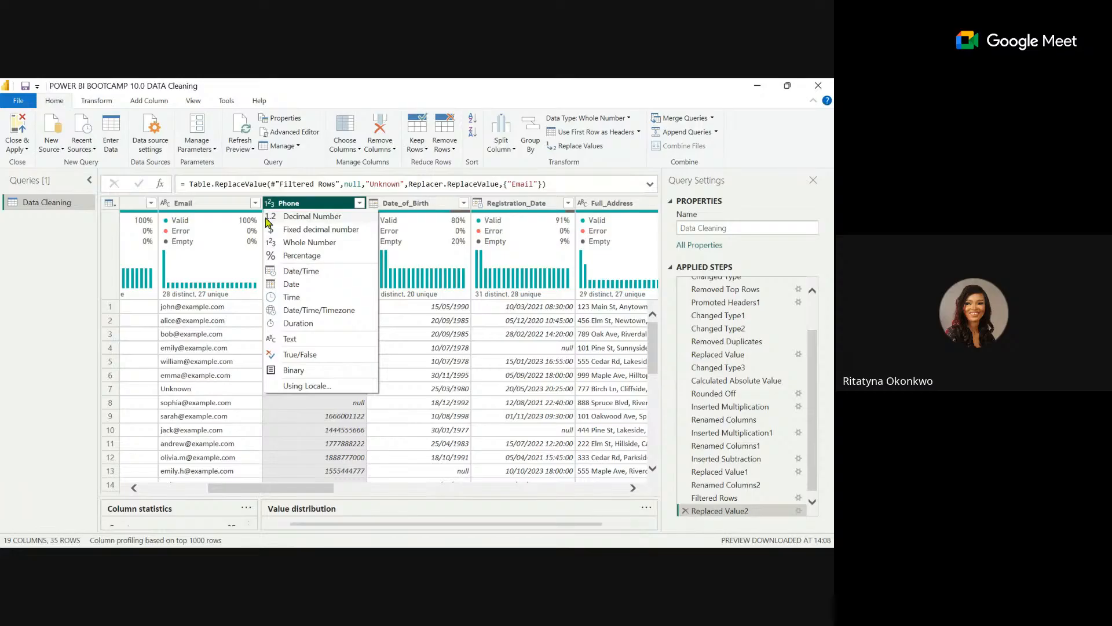
pyautogui.click(307, 337)
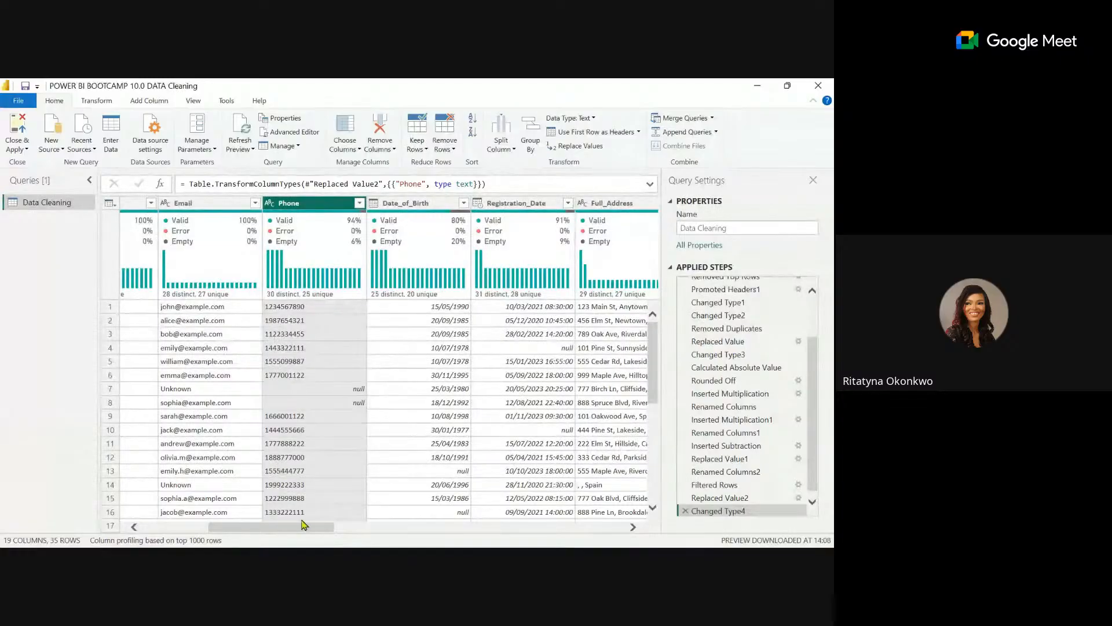
# - Check the remaining empty values in the customer columns, including Phone, Date_of_Birth and Registration_Date
pyautogui.moveTo(302, 524); pyautogui.dragTo(338, 534)
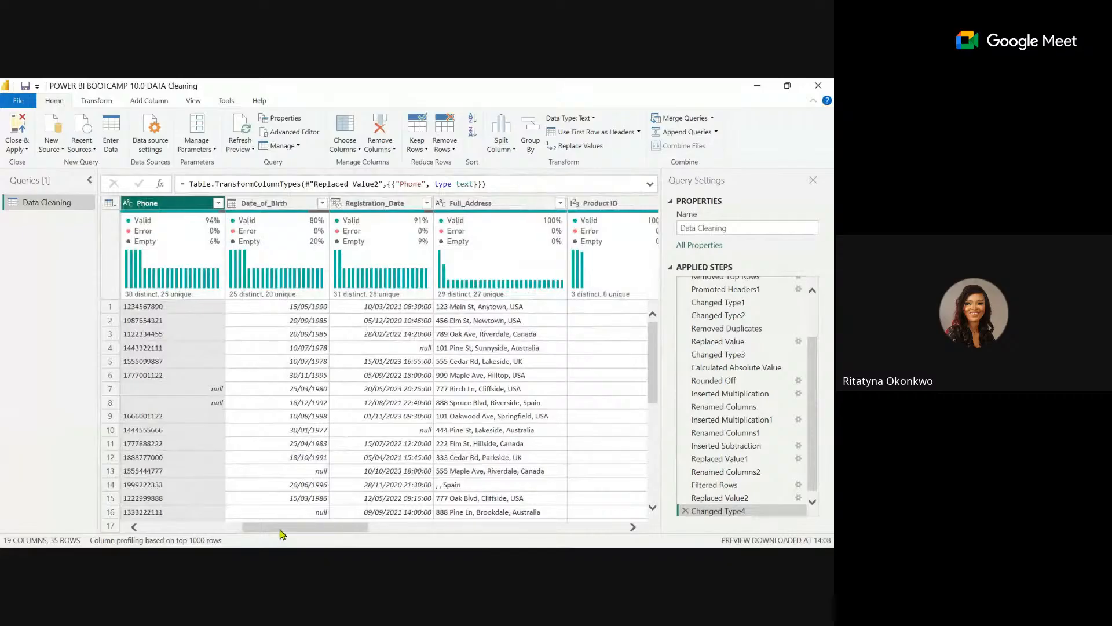
pyautogui.moveTo(280, 529); pyautogui.dragTo(279, 529)
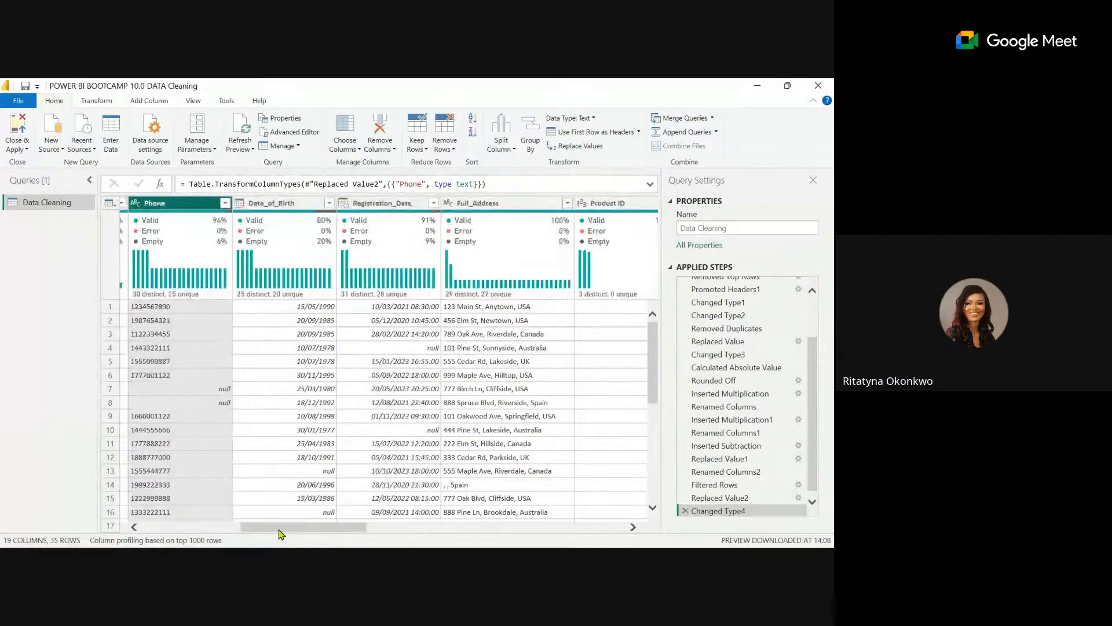
pyautogui.moveTo(278, 530); pyautogui.dragTo(281, 529)
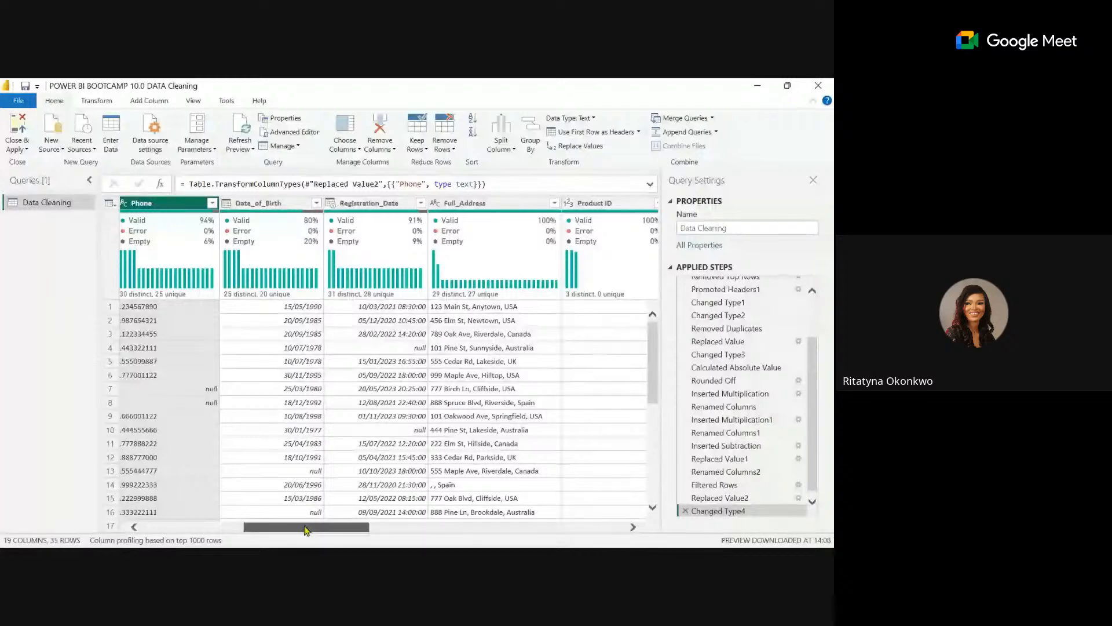
pyautogui.moveTo(306, 530); pyautogui.dragTo(55, 516)
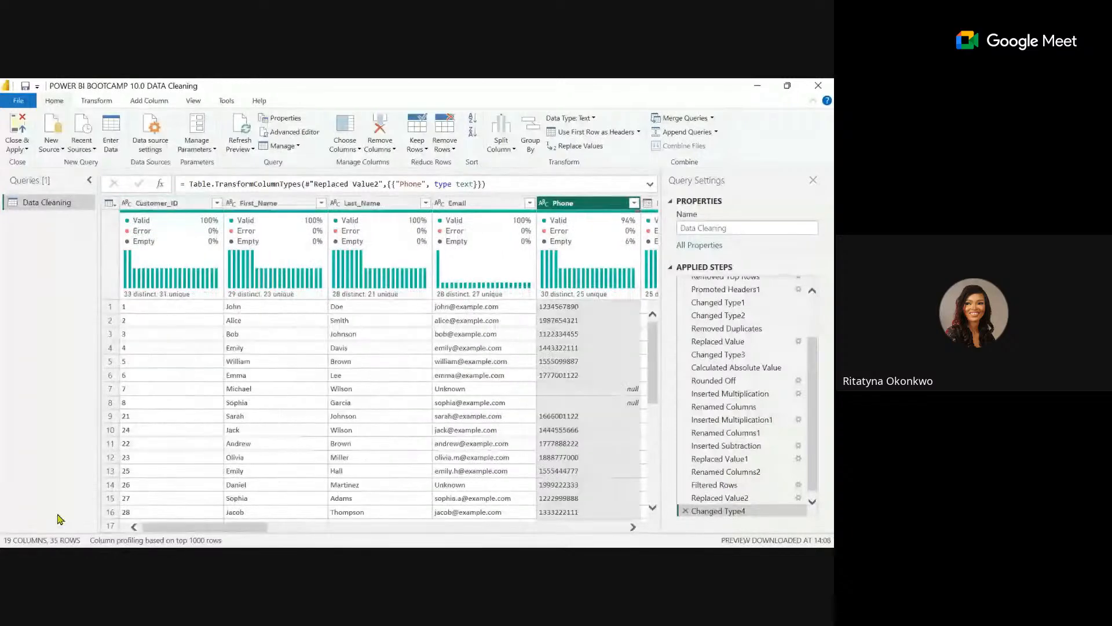
pyautogui.moveTo(409, 250)
pyautogui.moveTo(248, 528)
pyautogui.mouseDown()
pyautogui.moveTo(288, 540)
pyautogui.moveTo(248, 530)
pyautogui.mouseUp()
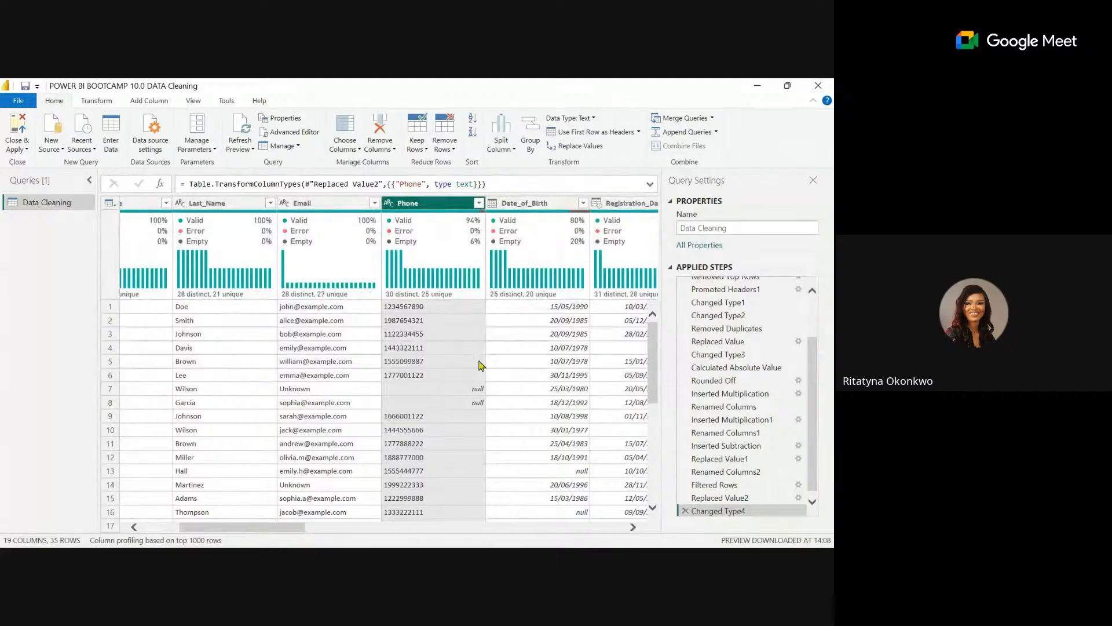
pyautogui.moveTo(553, 248)
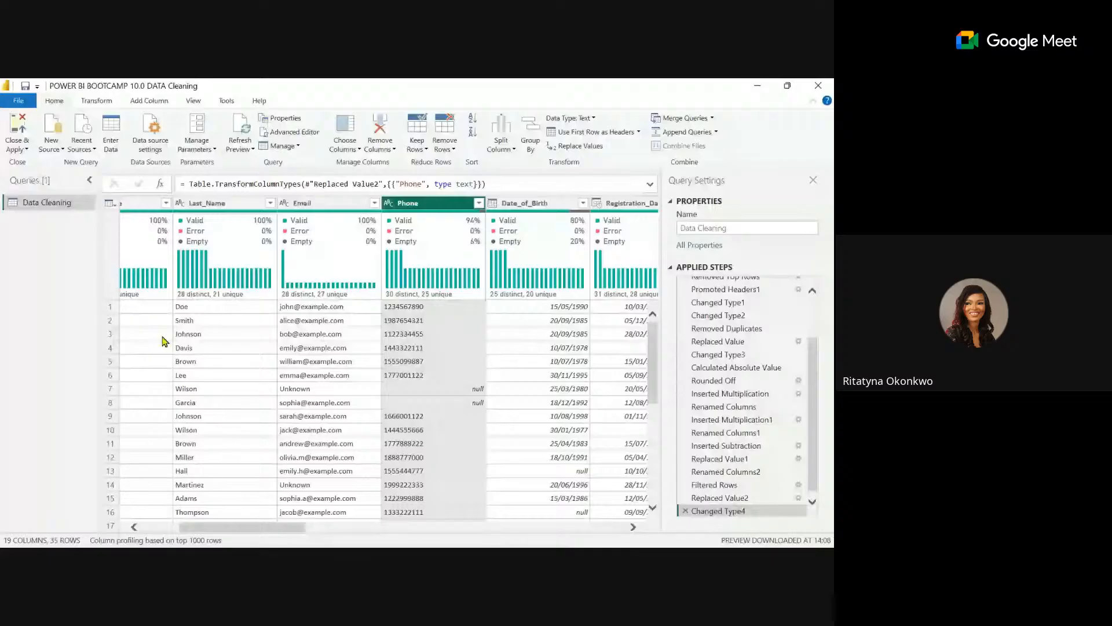
# - Select the First_Name and Last_Name columns together and bring up the transformation commands for them
pyautogui.moveTo(262, 527); pyautogui.dragTo(226, 529)
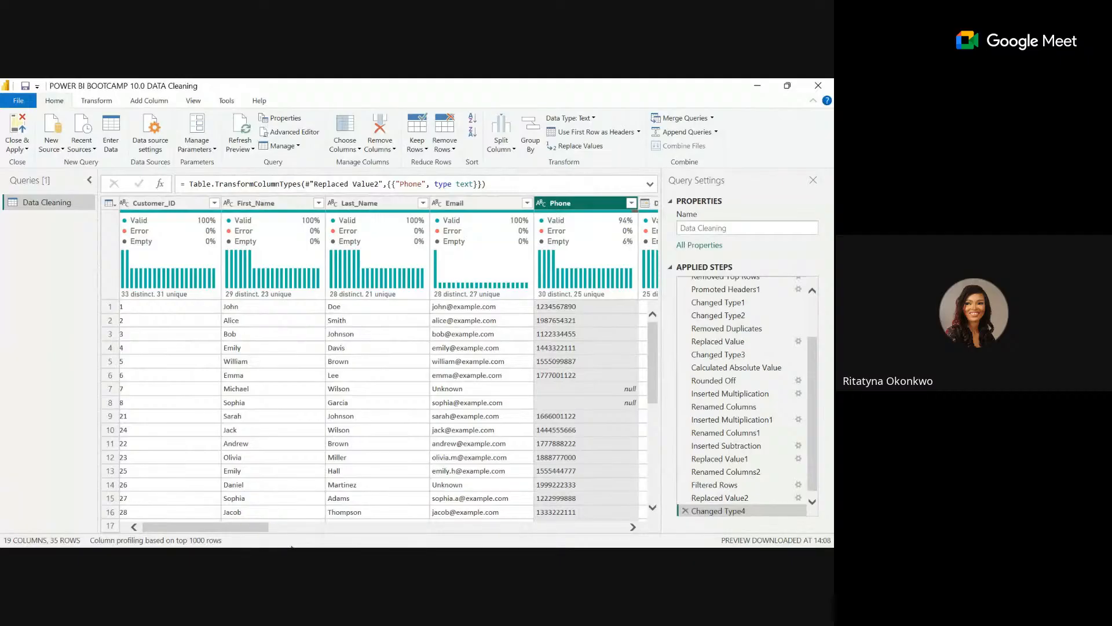
pyautogui.click(279, 205)
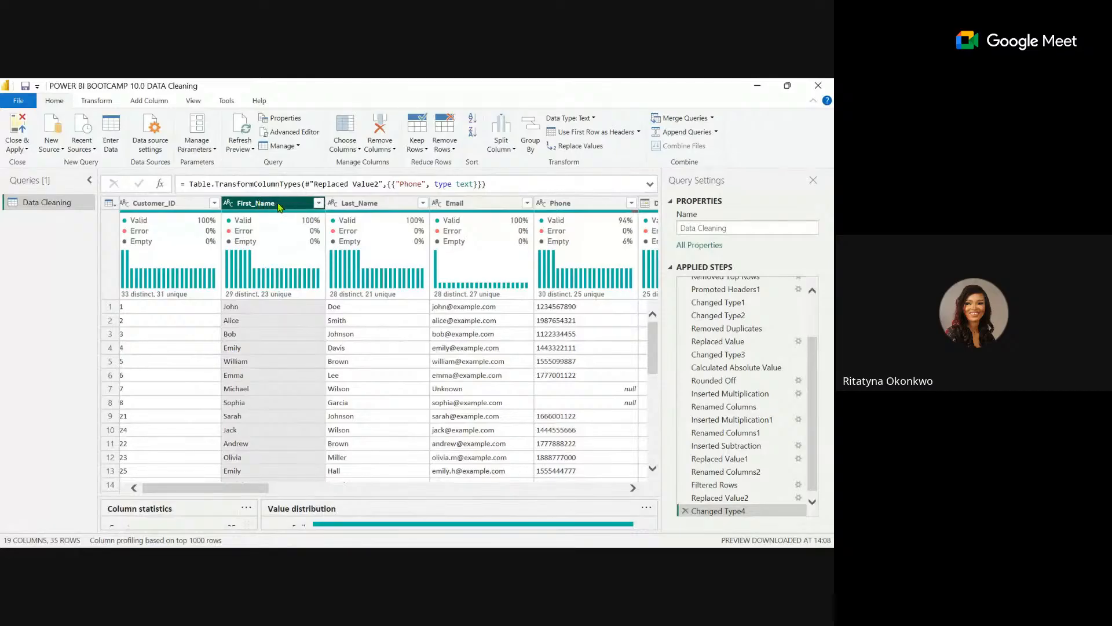
pyautogui.keyDown('ctrl'); pyautogui.click(364, 204); pyautogui.keyUp('ctrl')
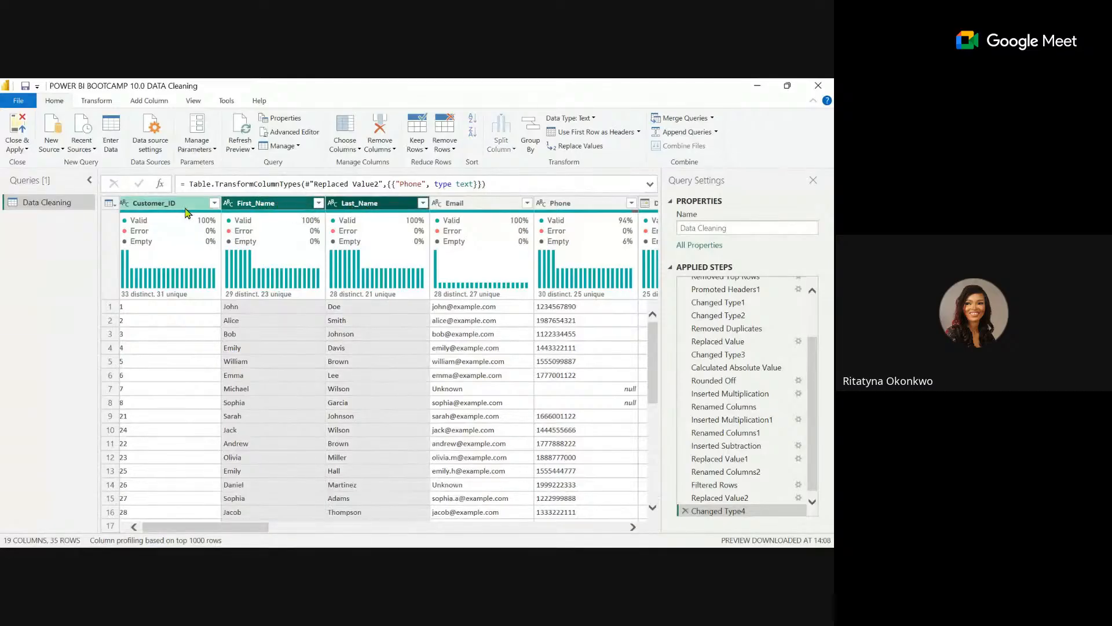
pyautogui.moveTo(262, 282)
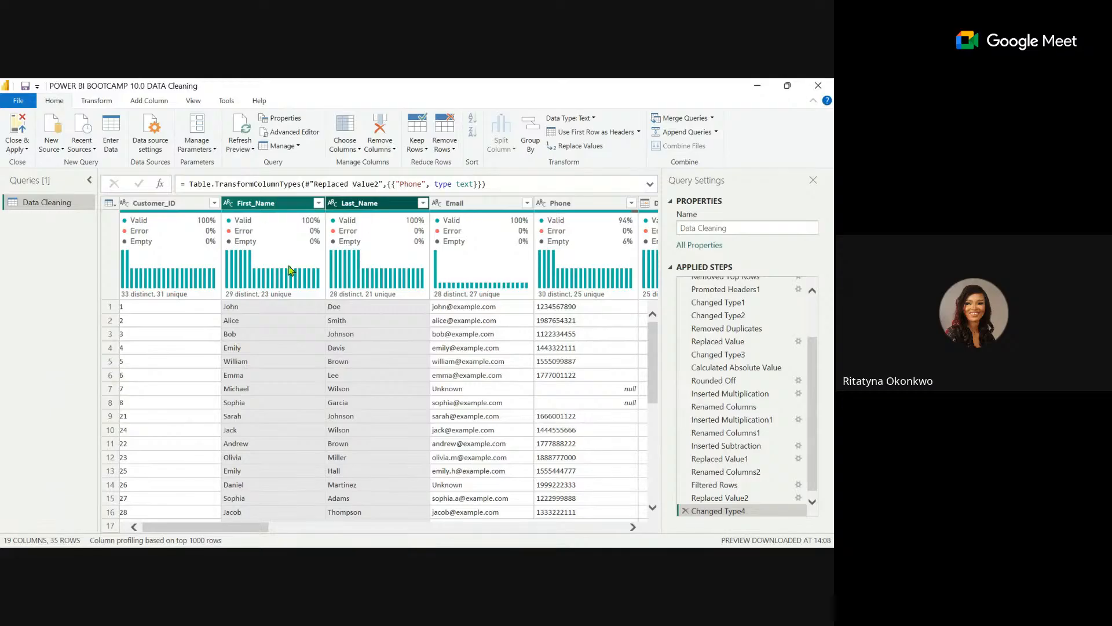
pyautogui.click(96, 102)
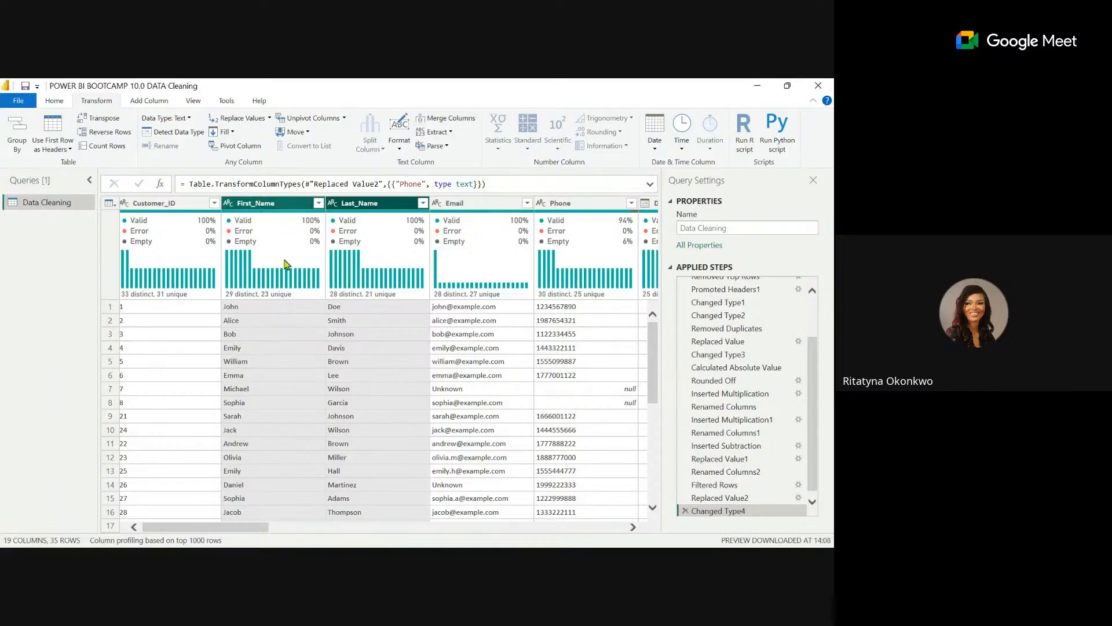
pyautogui.moveTo(284, 260)
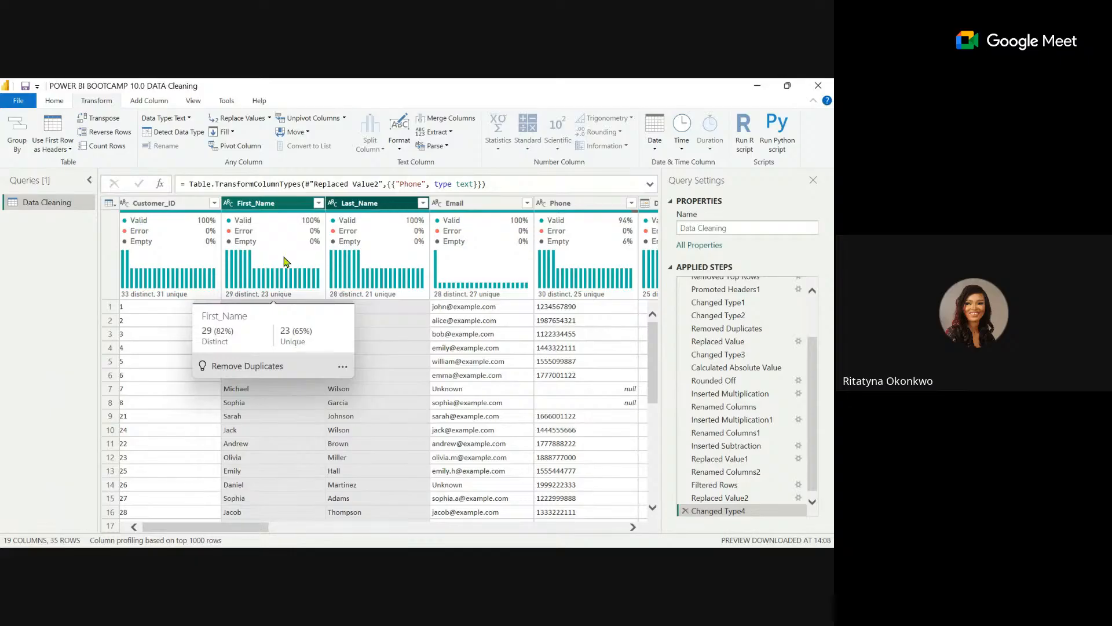